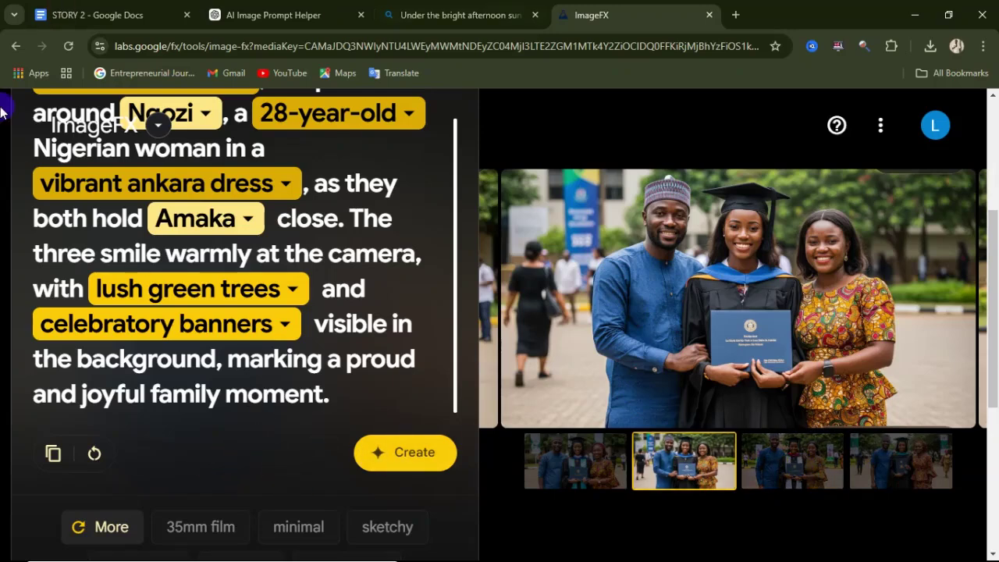
- Review the graduation prompt, then return to the Google results for 'google imagefx'
scroll(367, 359, "up", 2)
scroll(519, 265, "up", 2)
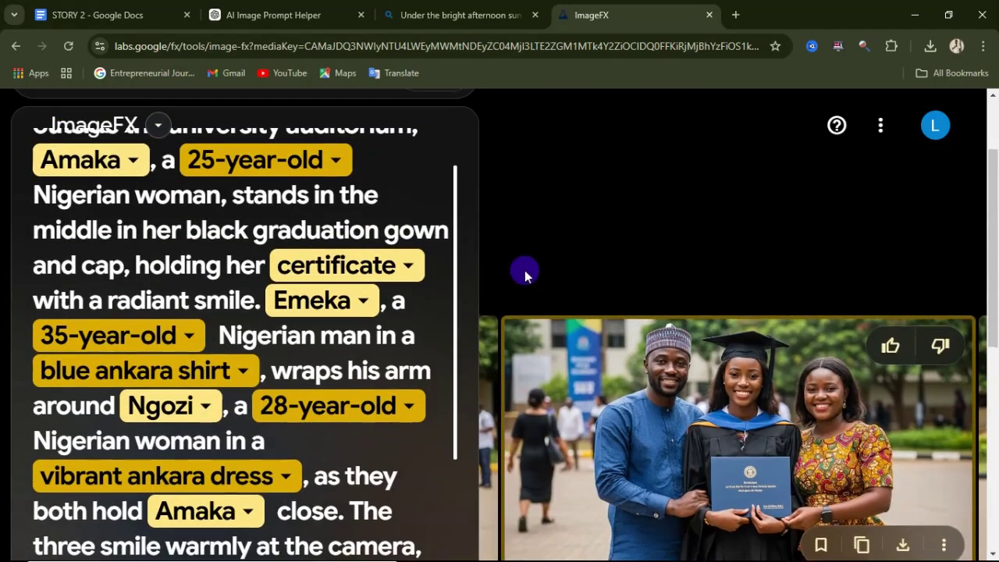
scroll(348, 242, "up", 1)
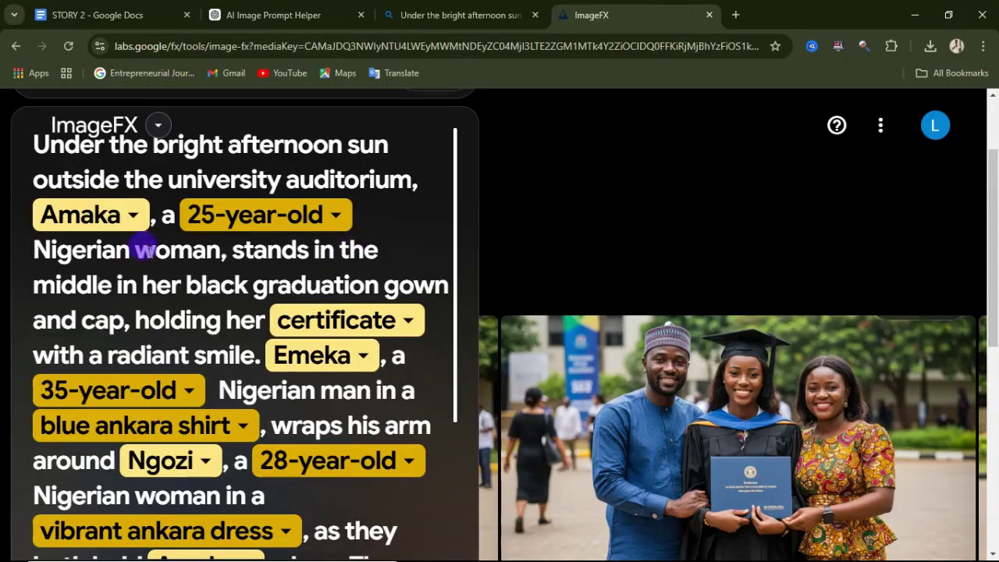
type(",")
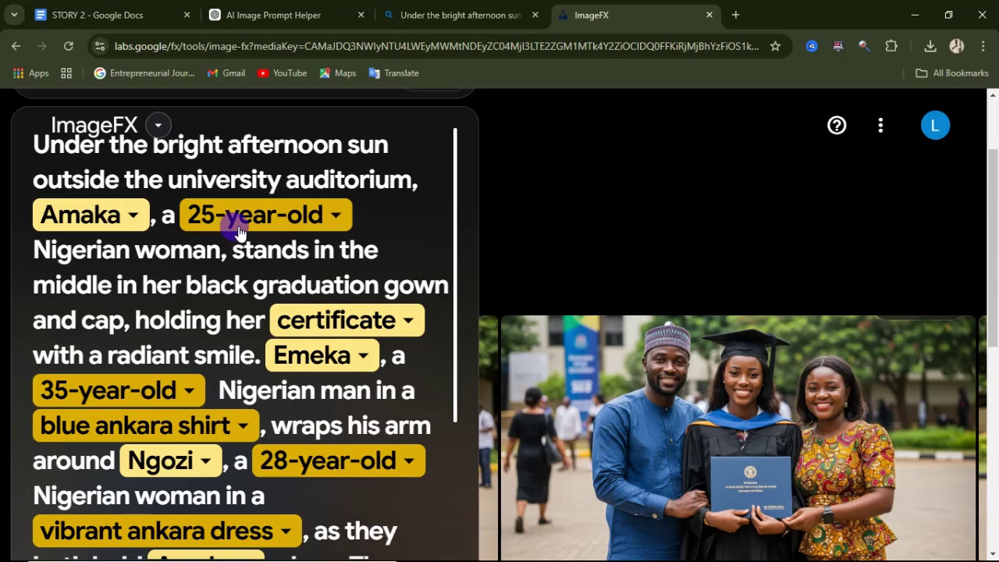
key("alt+Left")
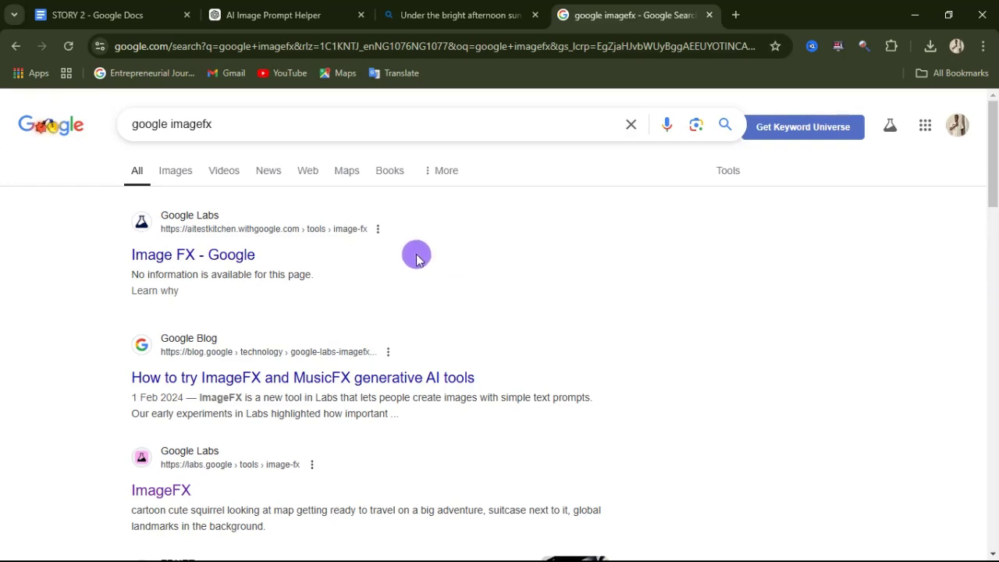
- Back out of the unsupported-country 'Image FX - Google' page and open the labs.google ImageFX result
left_click(170, 261)
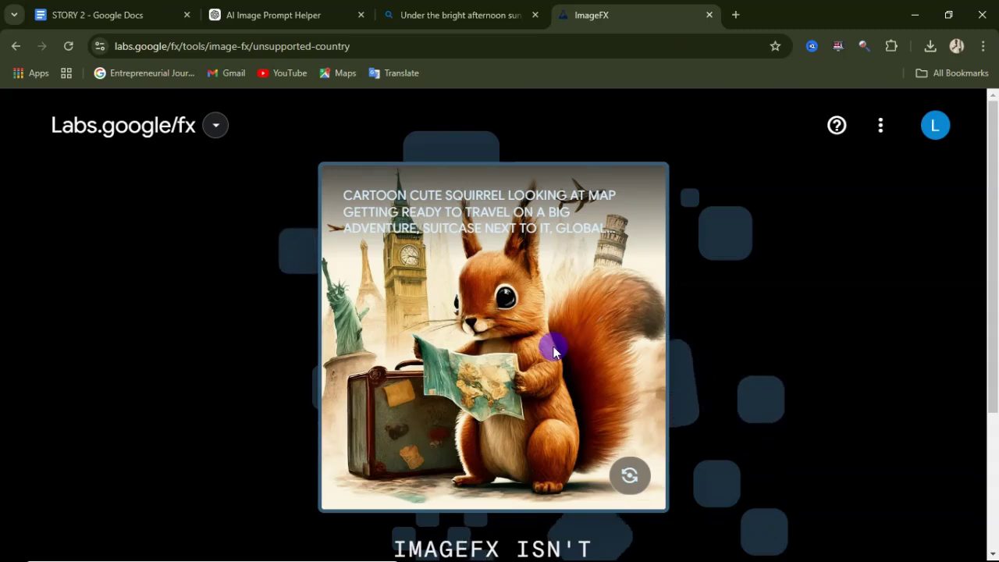
scroll(553, 347, "down", 1)
left_click(16, 46)
scroll(266, 354, "down", 4)
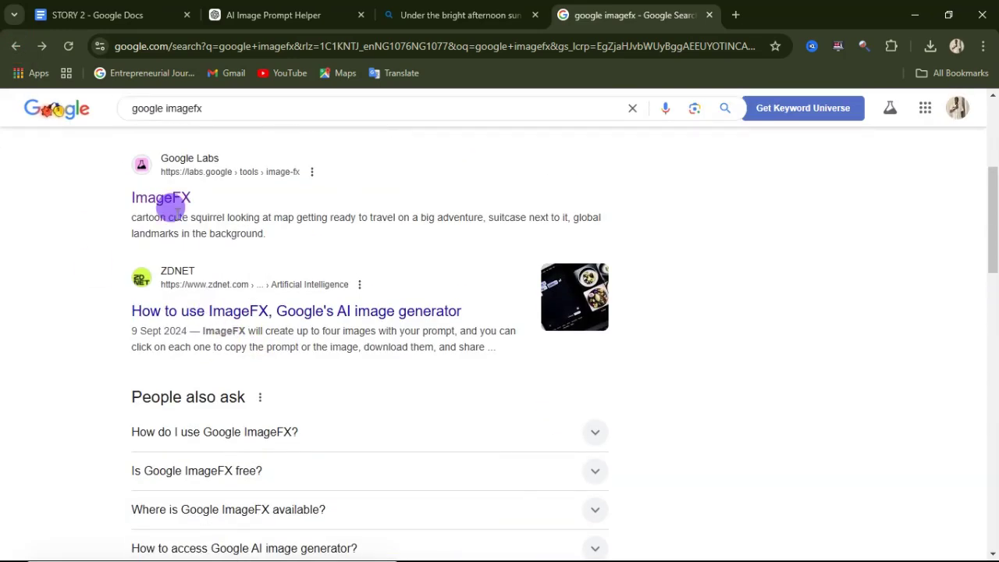
left_click(167, 200)
scroll(390, 219, "up", 3)
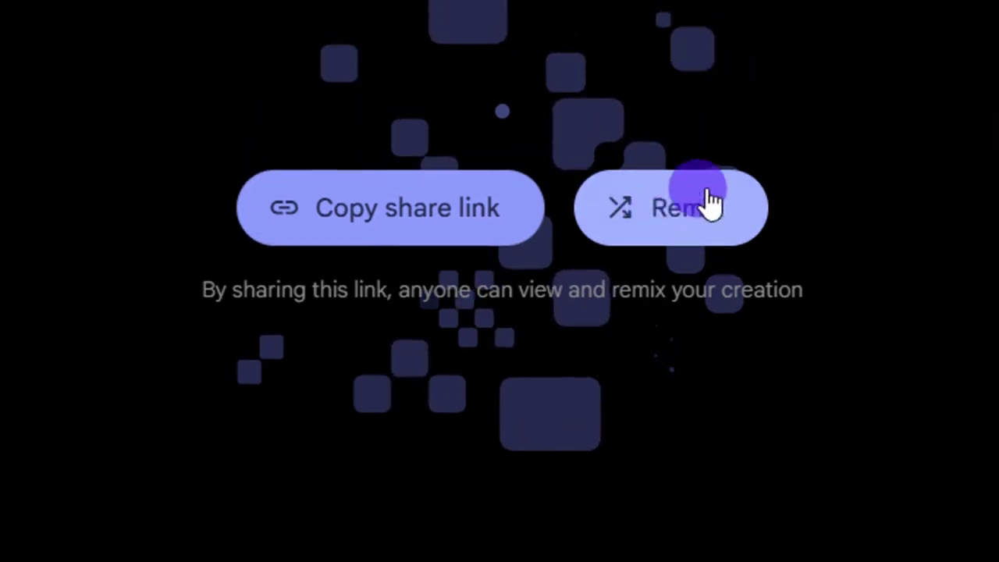
- Remix the shared creation and show its settings: seed 448157 locked, Best quality model, Square ratio
left_click(707, 207)
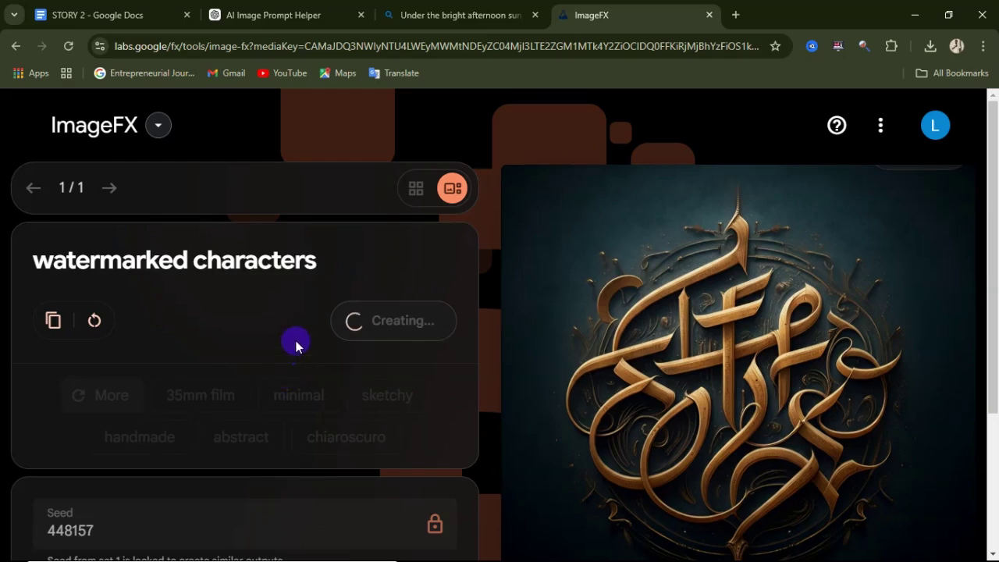
scroll(290, 341, "down", 3)
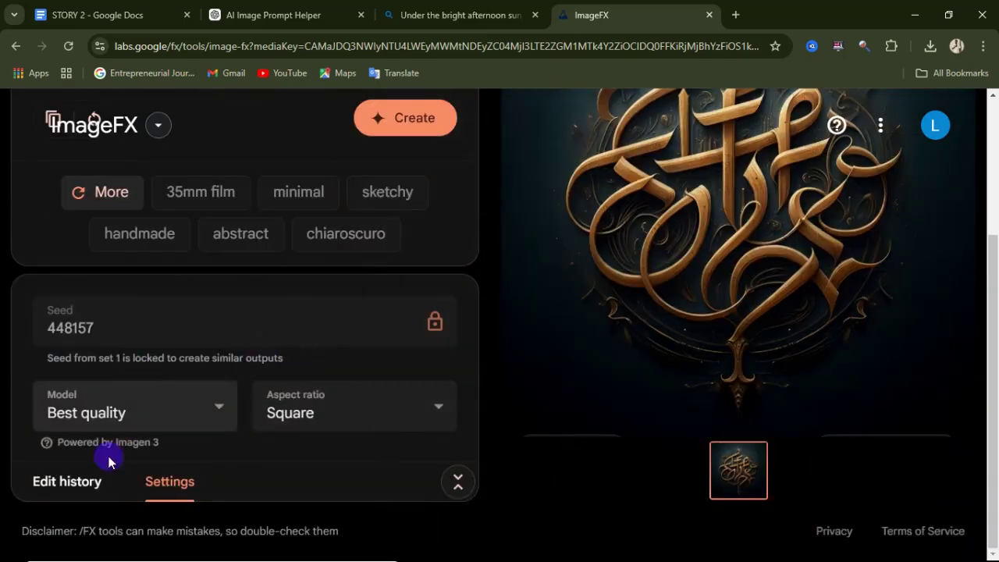
left_click(57, 486)
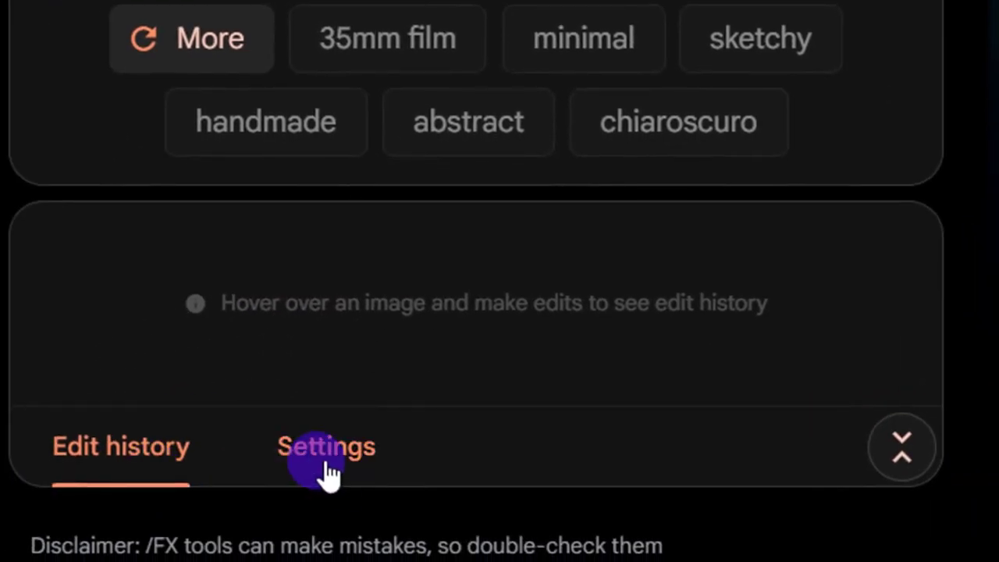
left_click(327, 453)
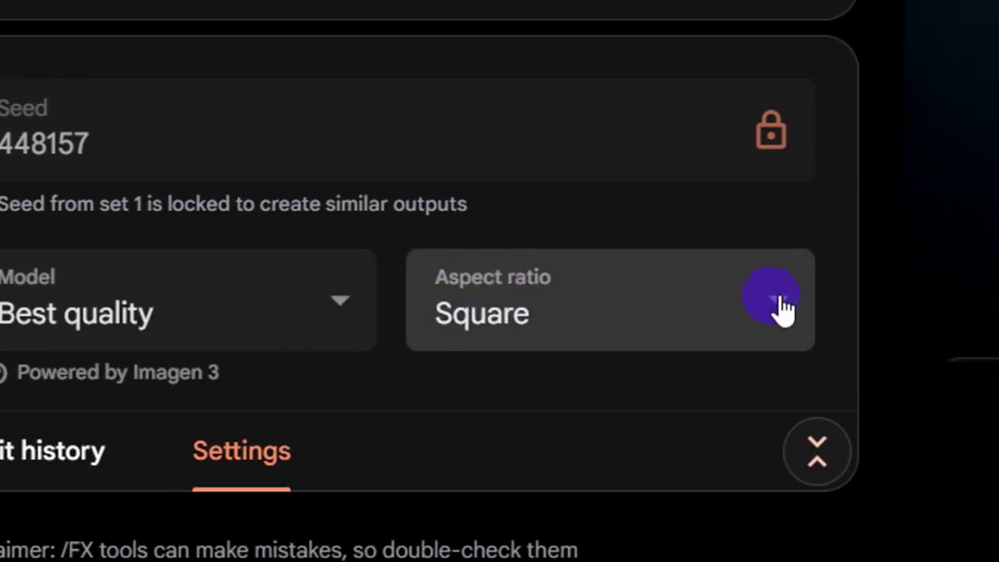
- Change the aspect ratio to Landscape (16:9), toggling the seed lock off and back on
left_click(757, 306)
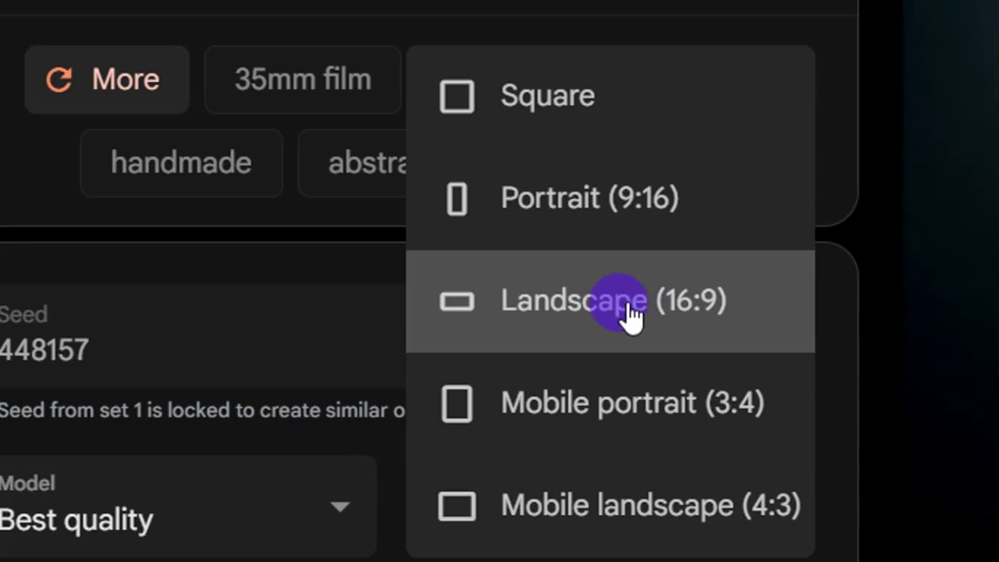
left_click(587, 312)
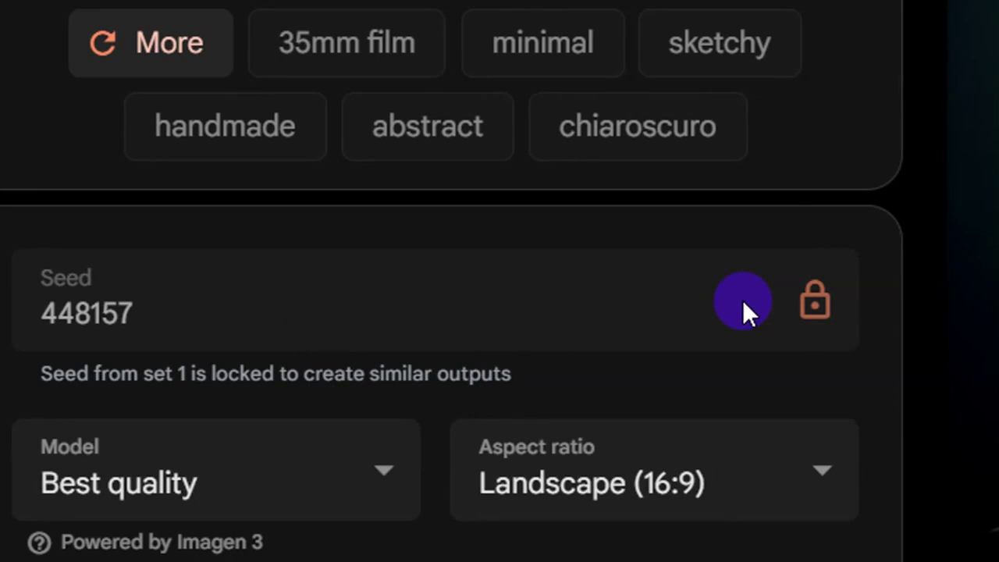
left_click(812, 309)
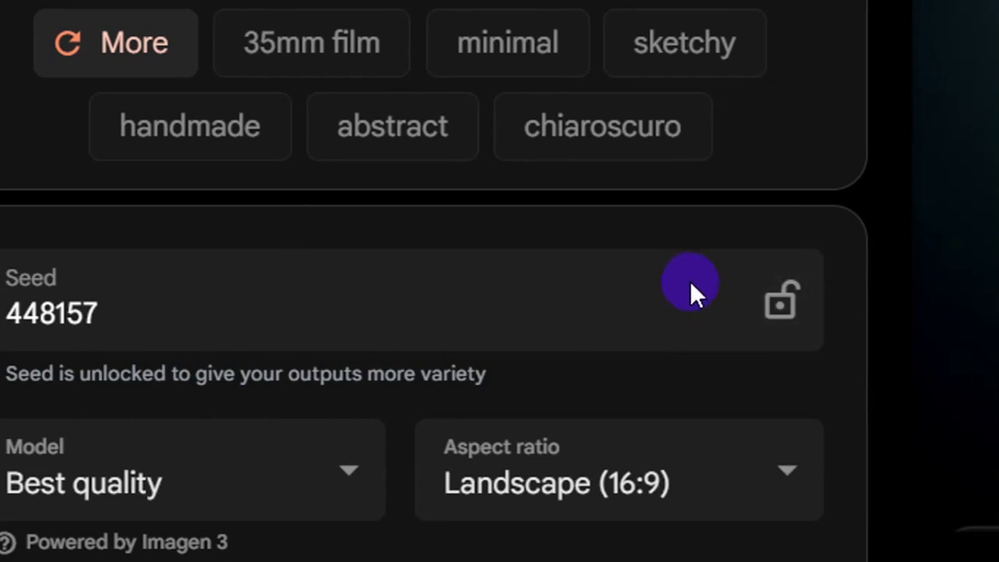
left_click(779, 305)
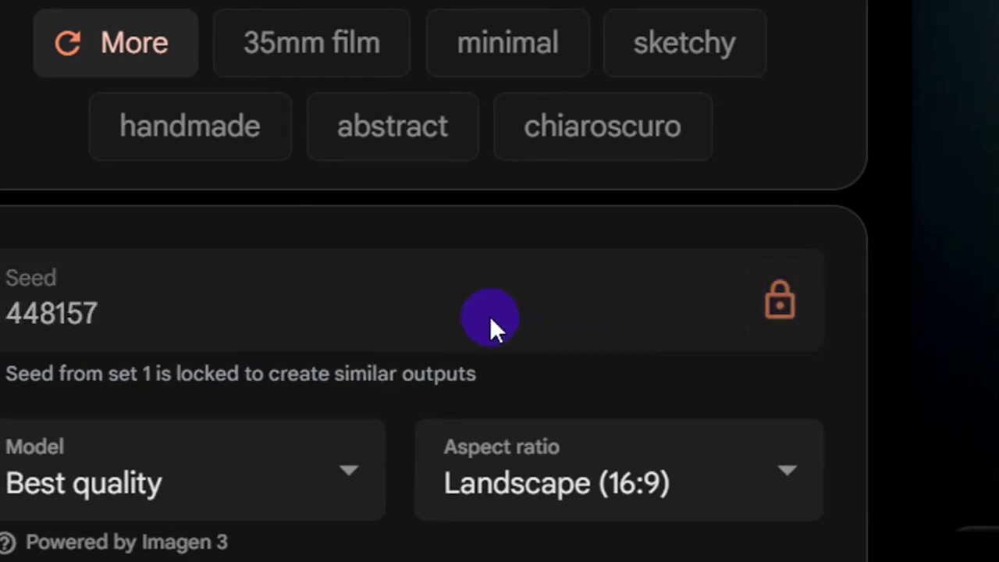
scroll(475, 316, "up", 5)
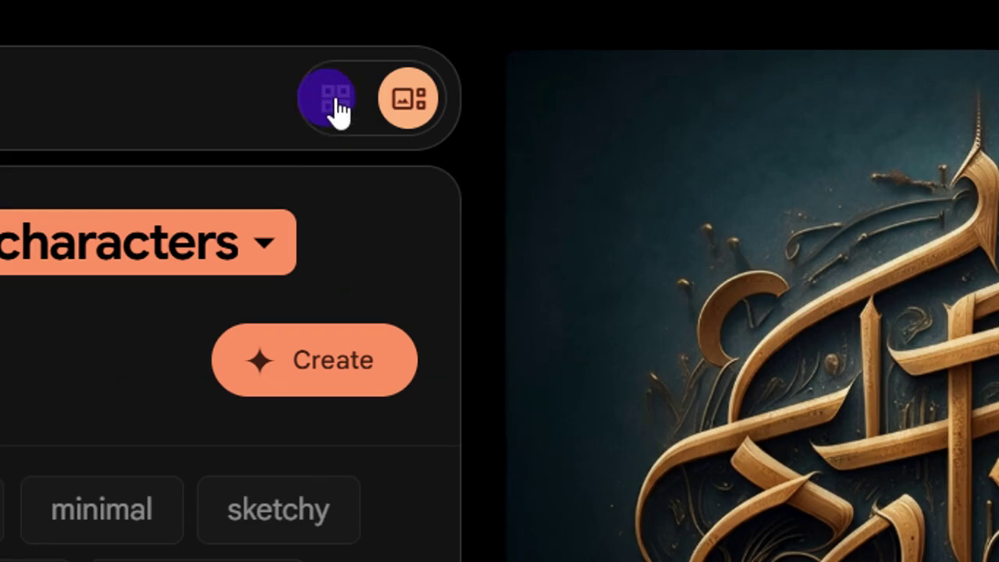
- Switch the results to grid view and clear the watermarked characters prompt
left_click(337, 108)
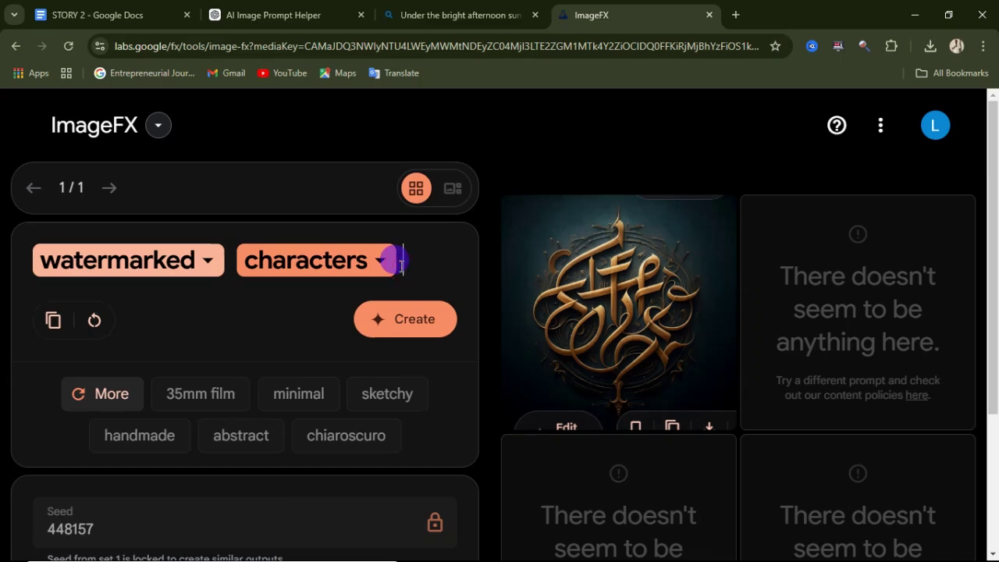
left_click(401, 266)
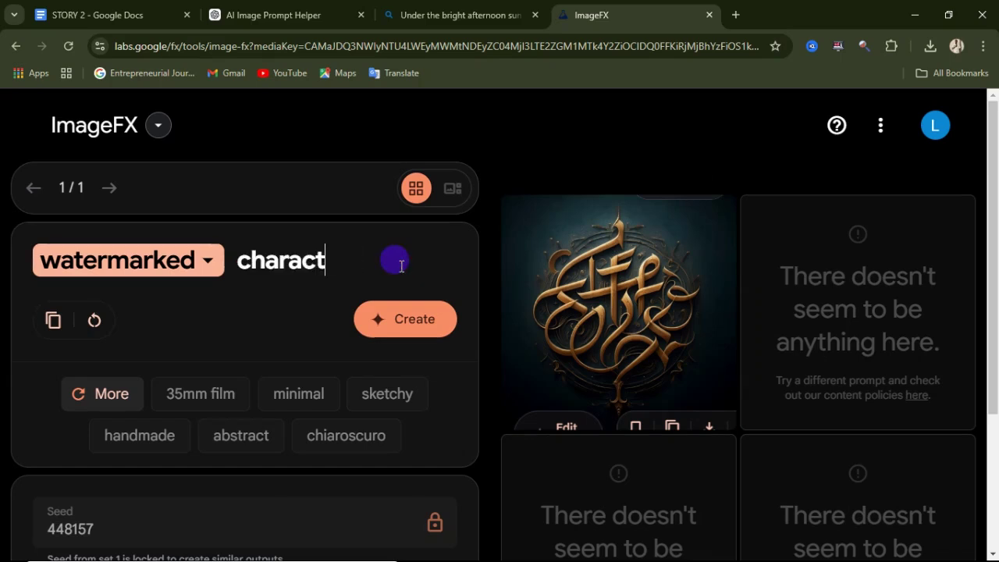
key("BackSpace")
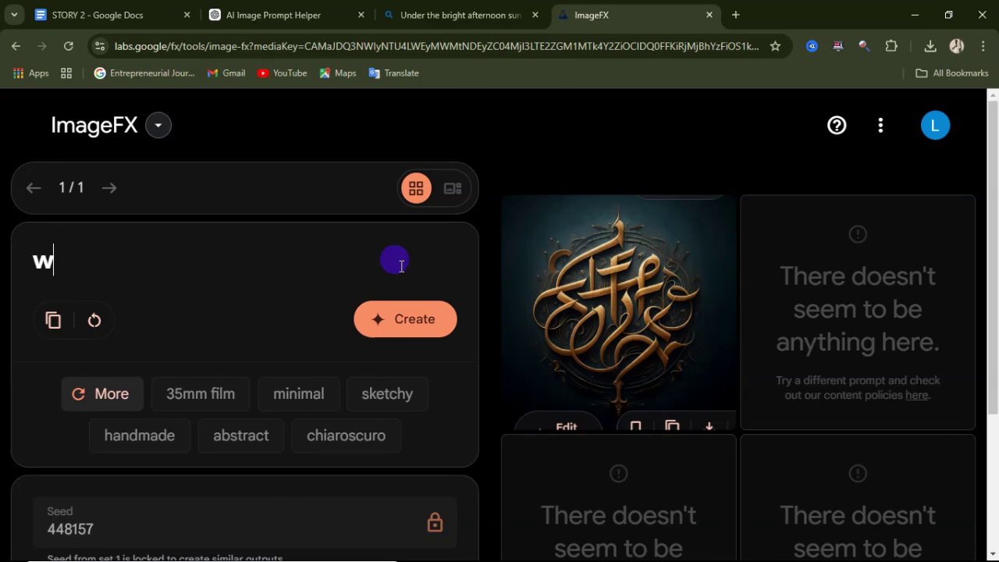
key("BackSpace")
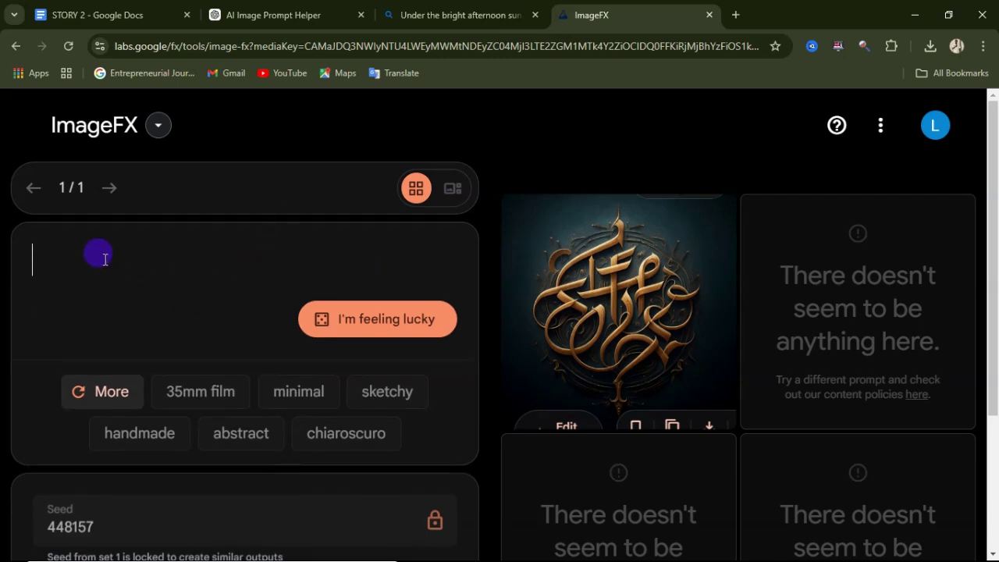
- Paste the graduation family description and correct the ages to Emeka 35 and Ngozi 28
right_click(62, 265)
left_click(114, 431)
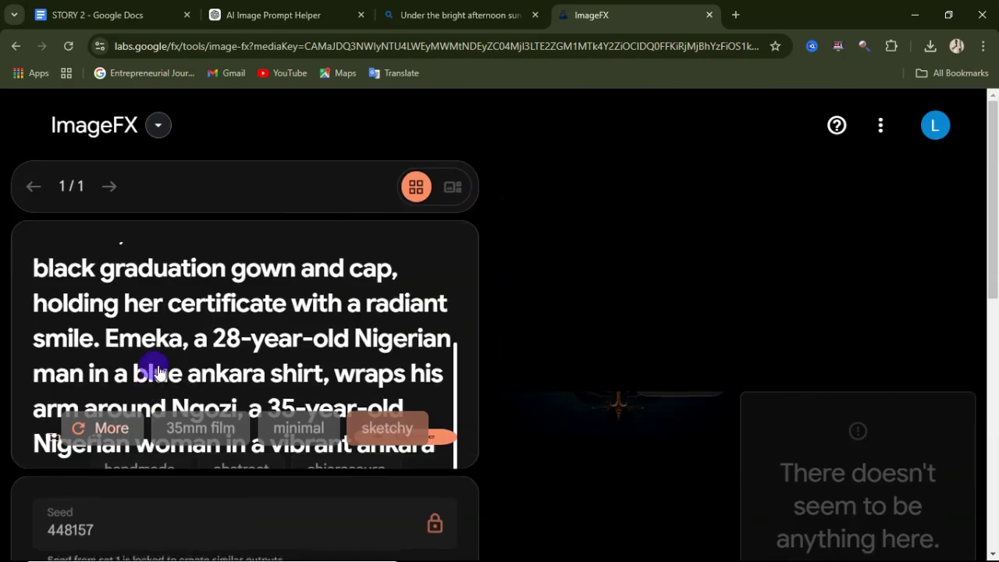
scroll(218, 275, "up", 2)
scroll(226, 281, "up", 6)
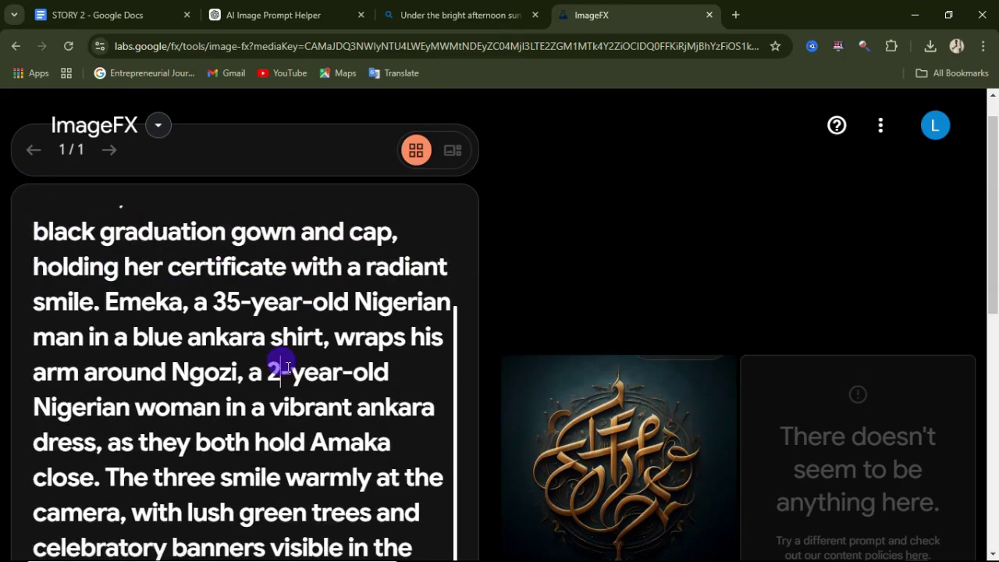
type("8")
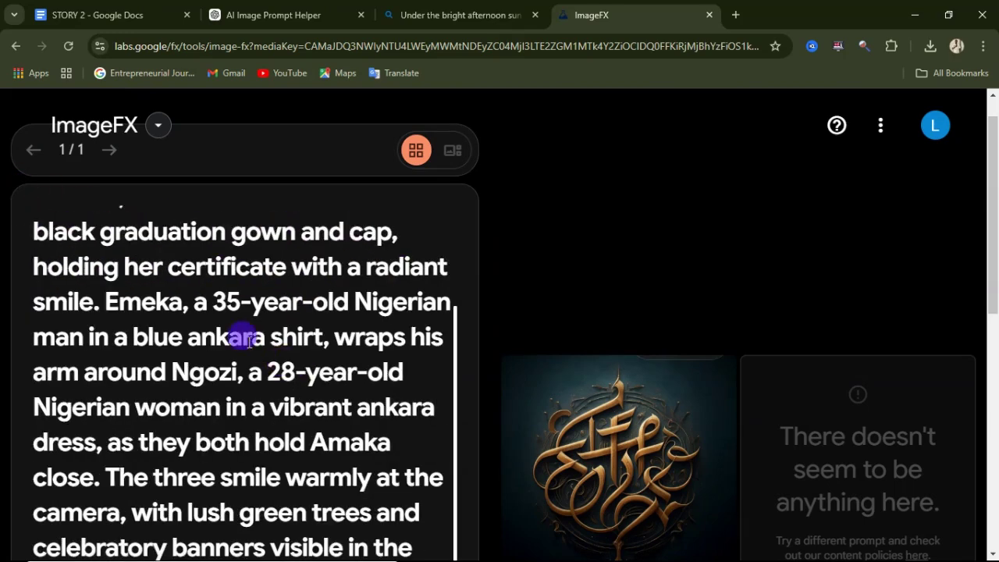
scroll(258, 382, "down", 1)
scroll(242, 430, "down", 3)
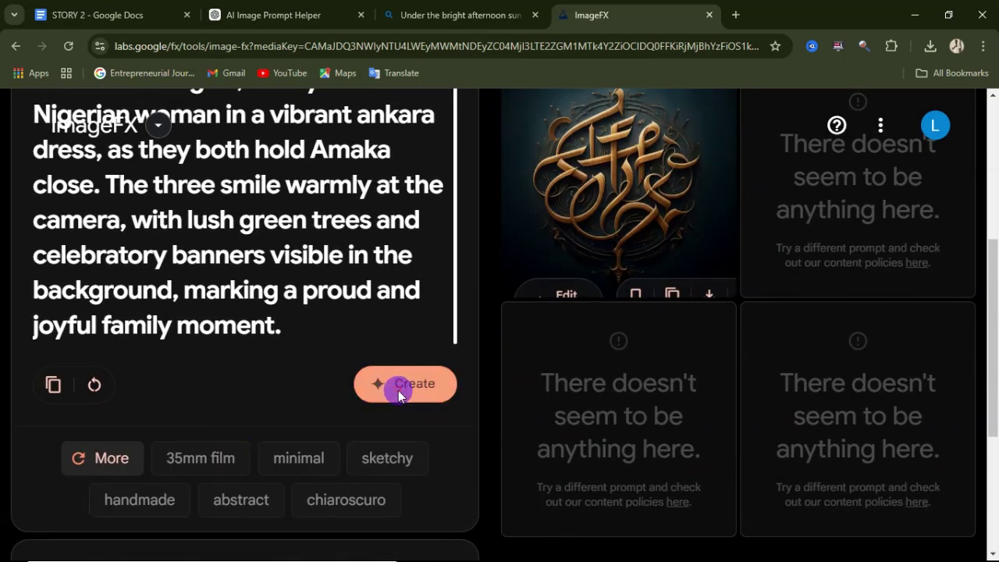
- Generate four images from the graduation family prompt and enlarge the first one
left_click(400, 394)
scroll(308, 336, "up", 2)
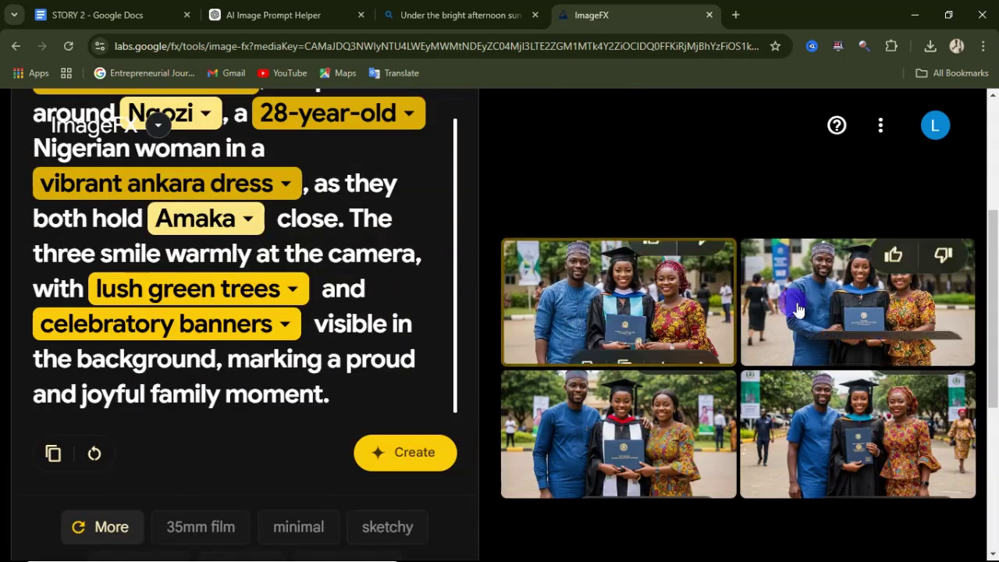
mouse_move(616, 301)
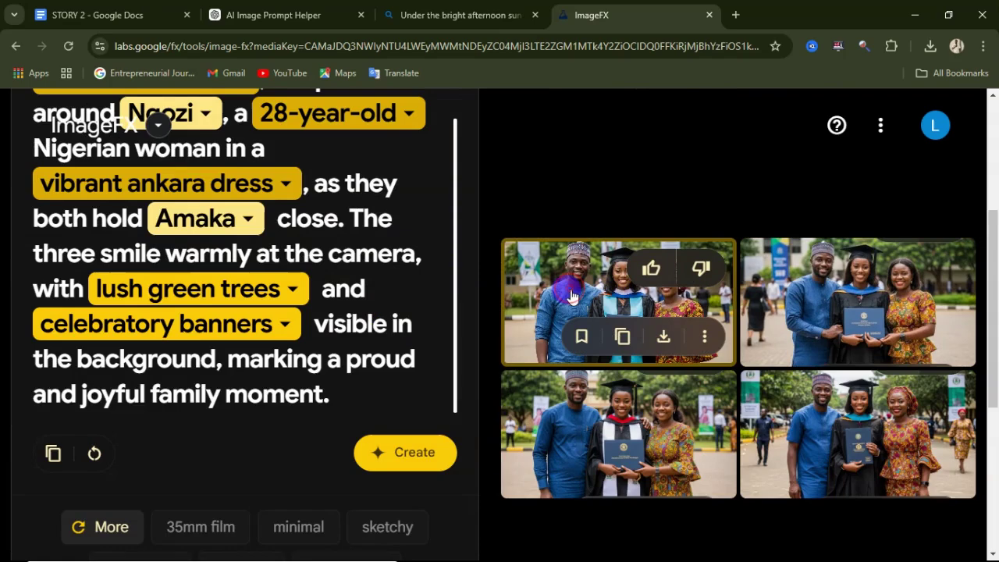
left_click(669, 291)
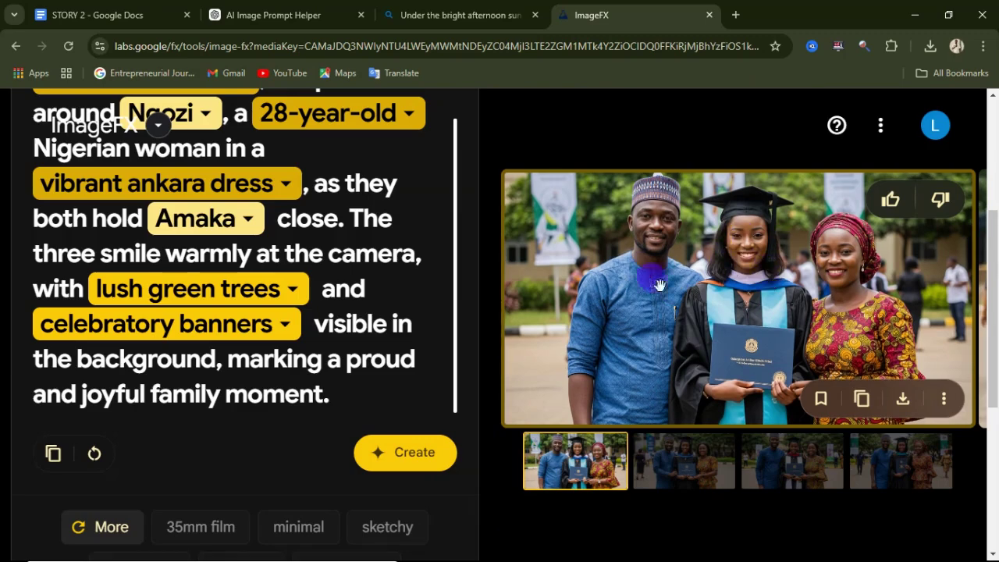
- Compare the second and fourth photos in the viewer, ending on the second
left_click(701, 467)
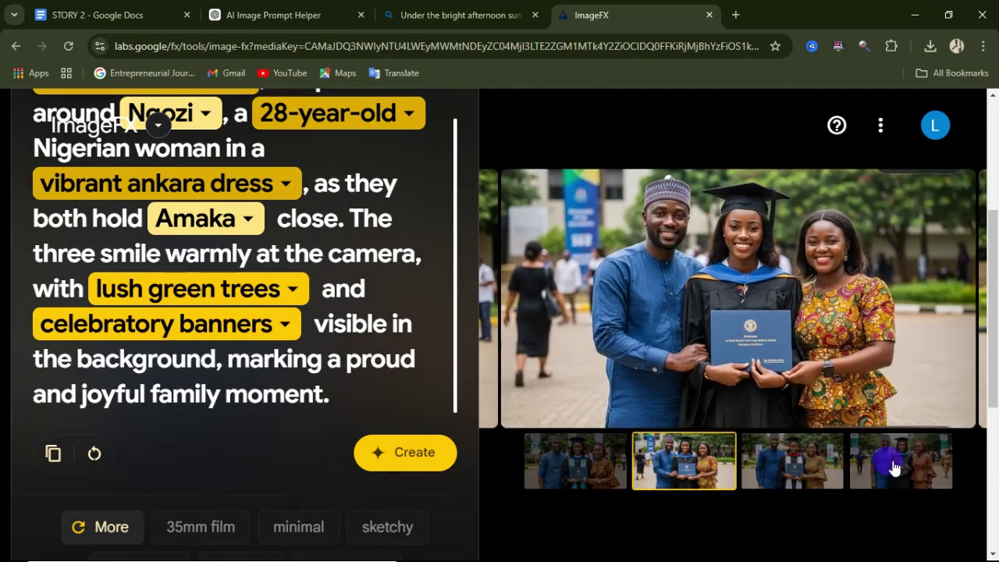
left_click(842, 466)
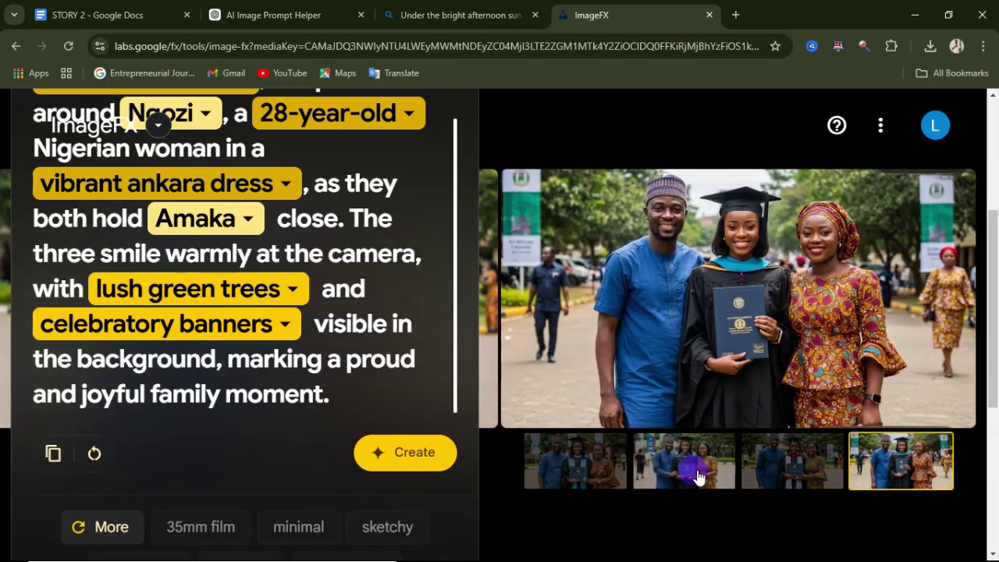
left_click(698, 478)
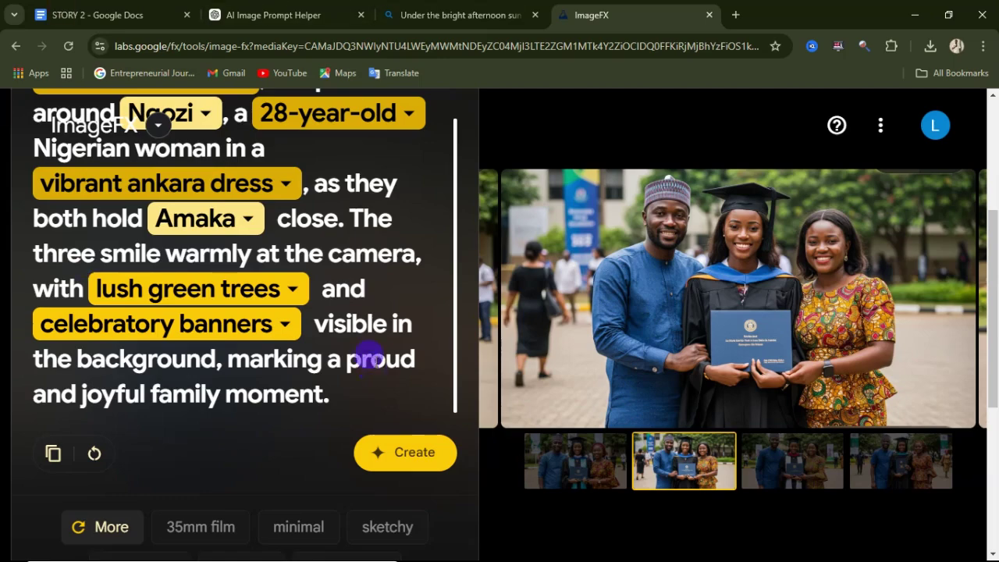
scroll(438, 320, "up", 2)
scroll(386, 211, "up", 3)
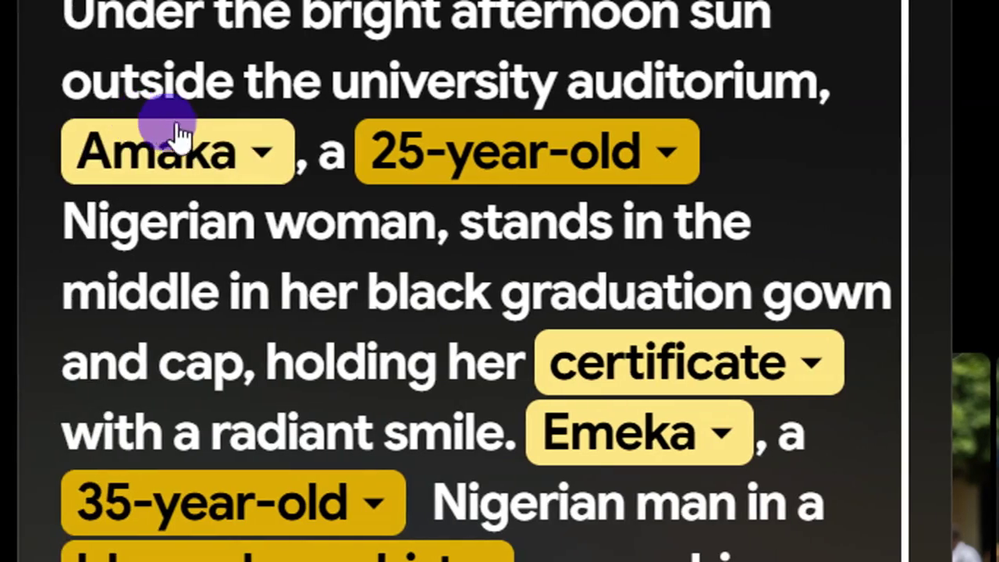
left_click(131, 218)
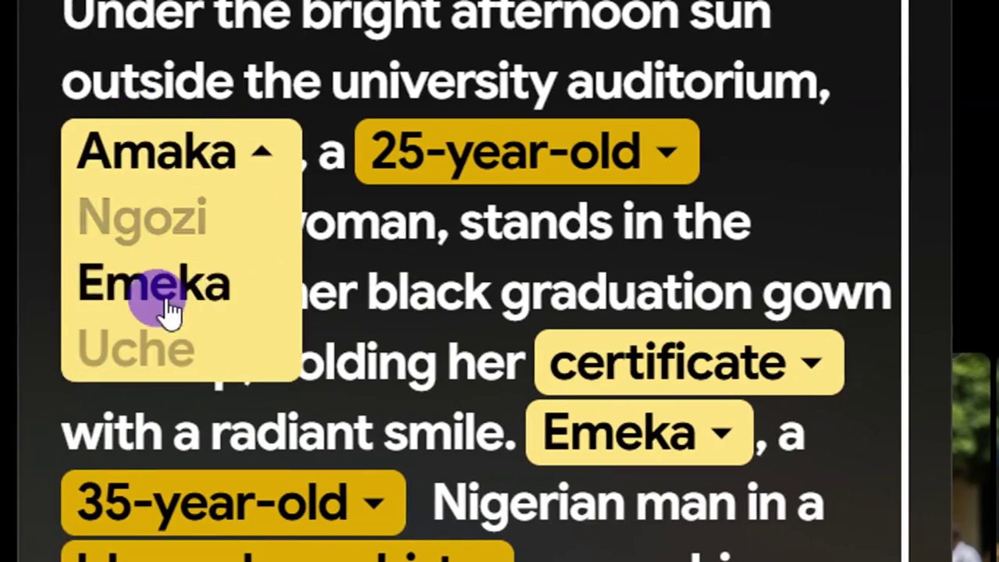
left_click(264, 160)
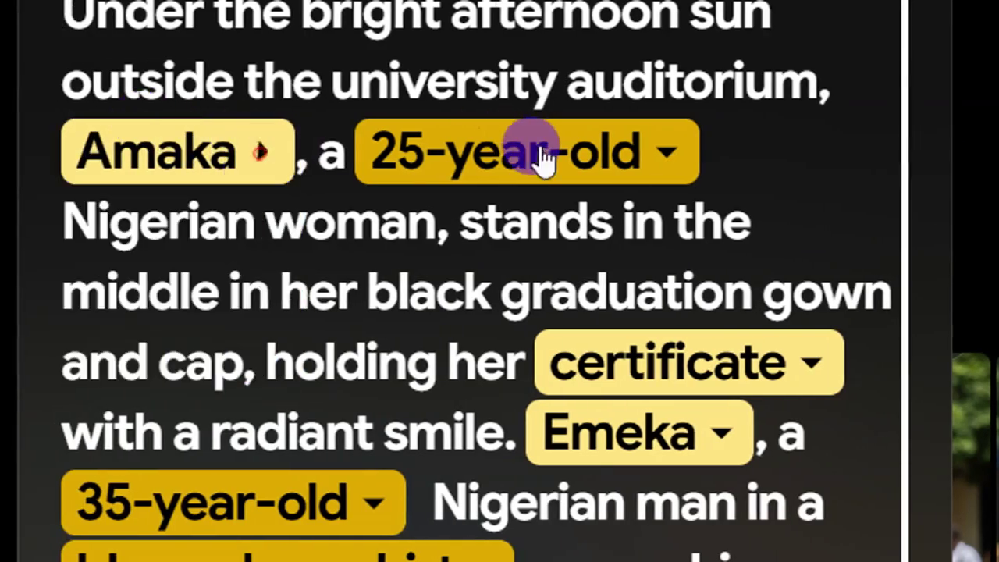
left_click(664, 151)
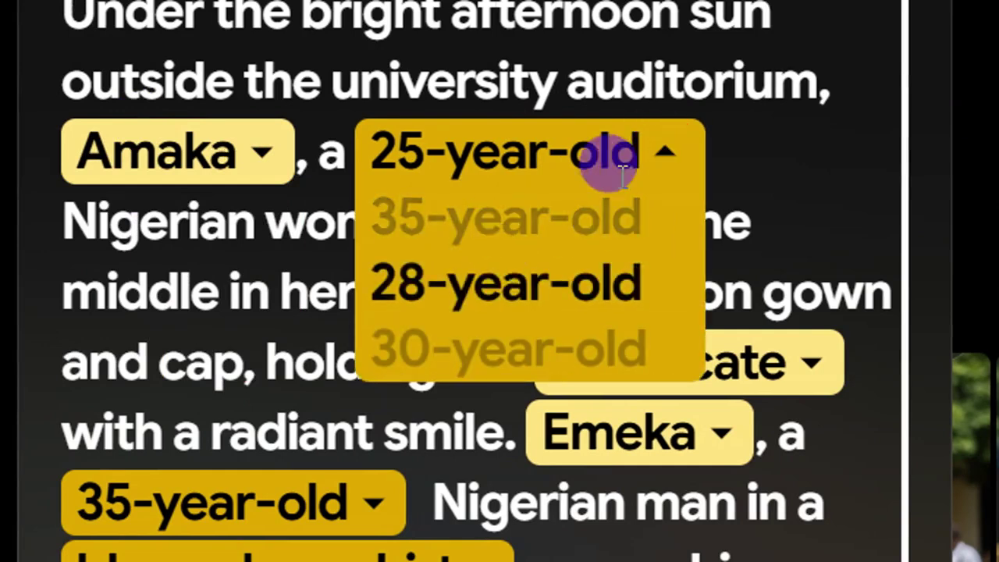
left_click(664, 153)
left_click(809, 363)
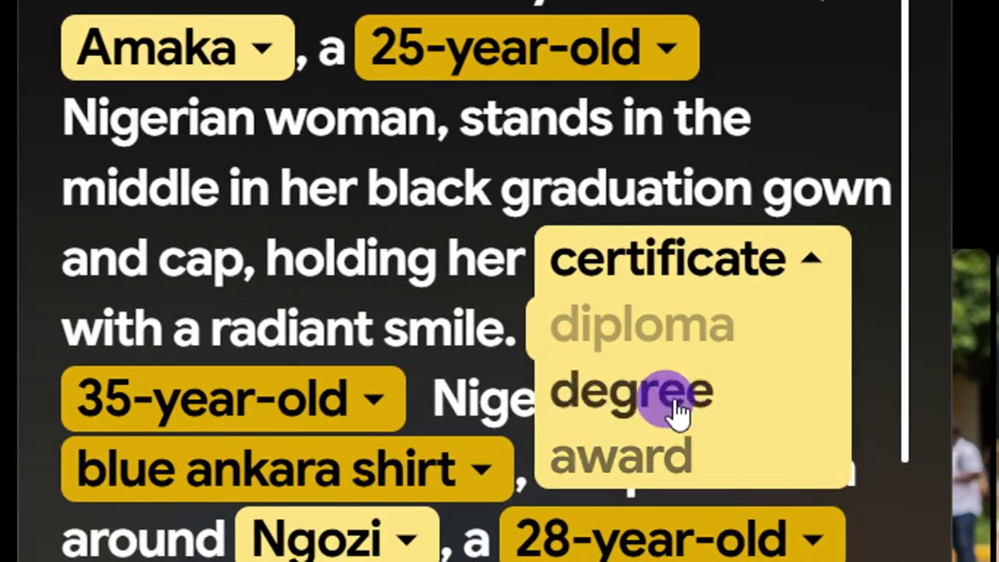
left_click(809, 260)
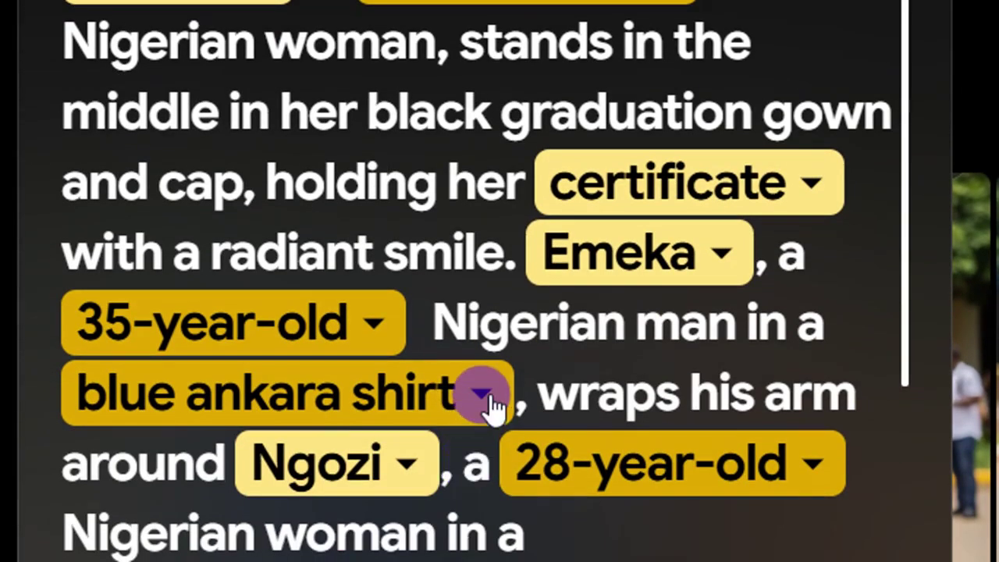
left_click(476, 470)
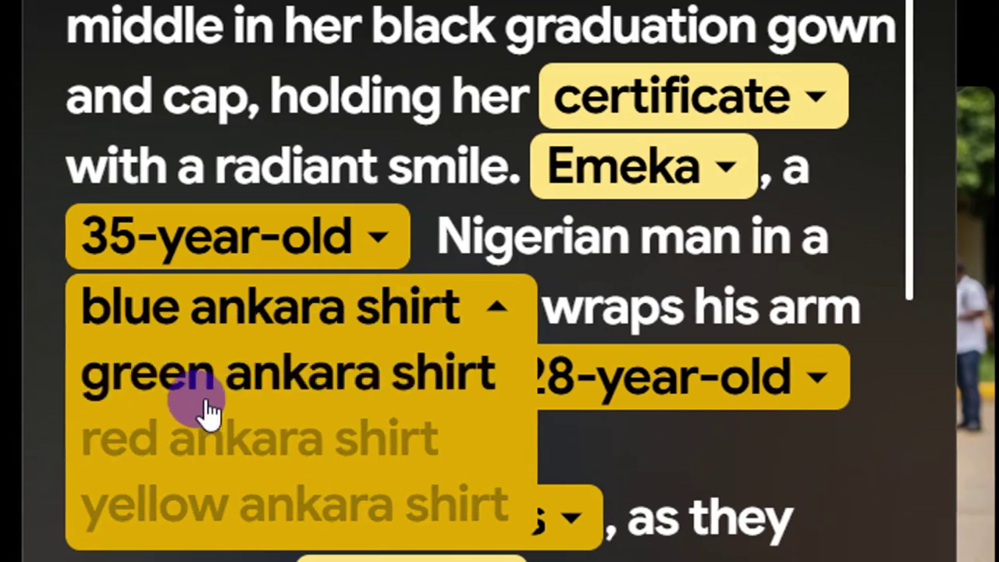
left_click(489, 309)
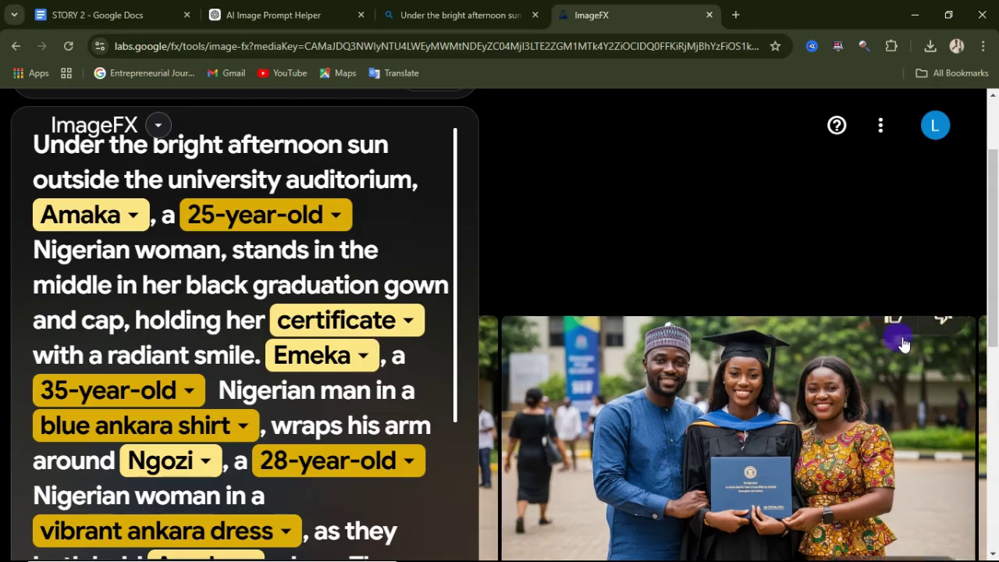
- Download the second generated family graduation photo as a JPG
scroll(791, 338, "down", 3)
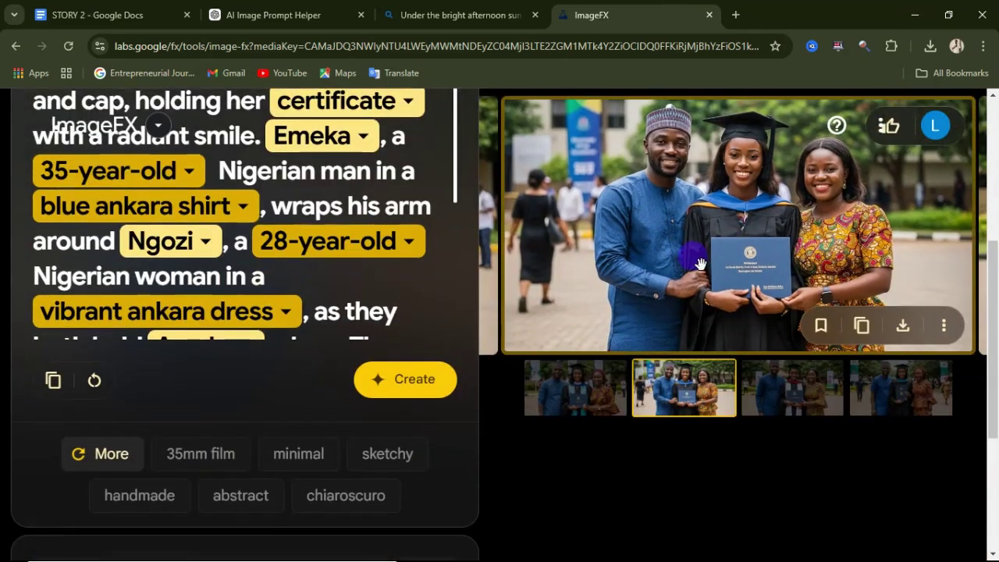
scroll(765, 297, "up", 2)
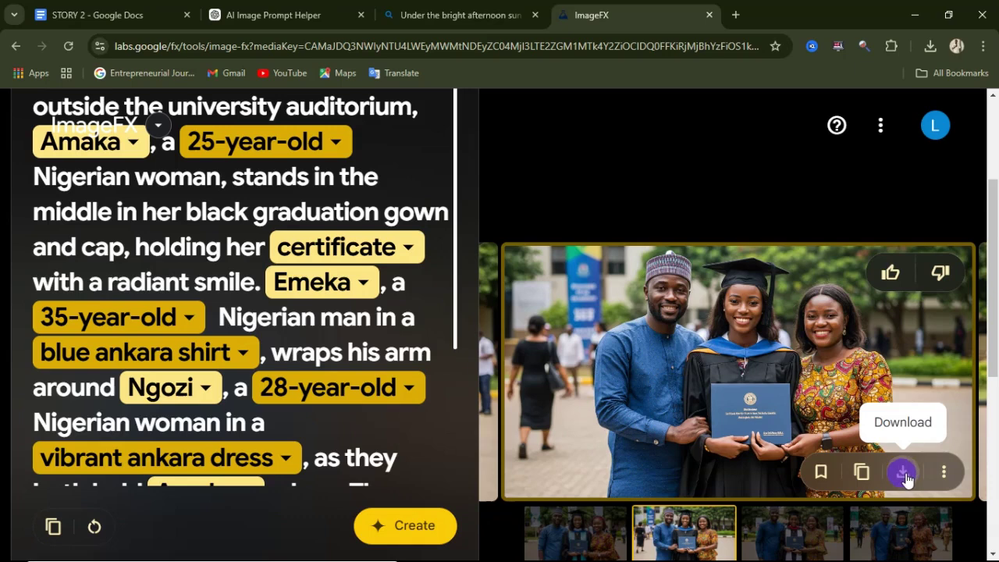
left_click(904, 473)
- Switch the viewer to the fourth photo and download it as a JPG too
scroll(709, 439, "down", 2)
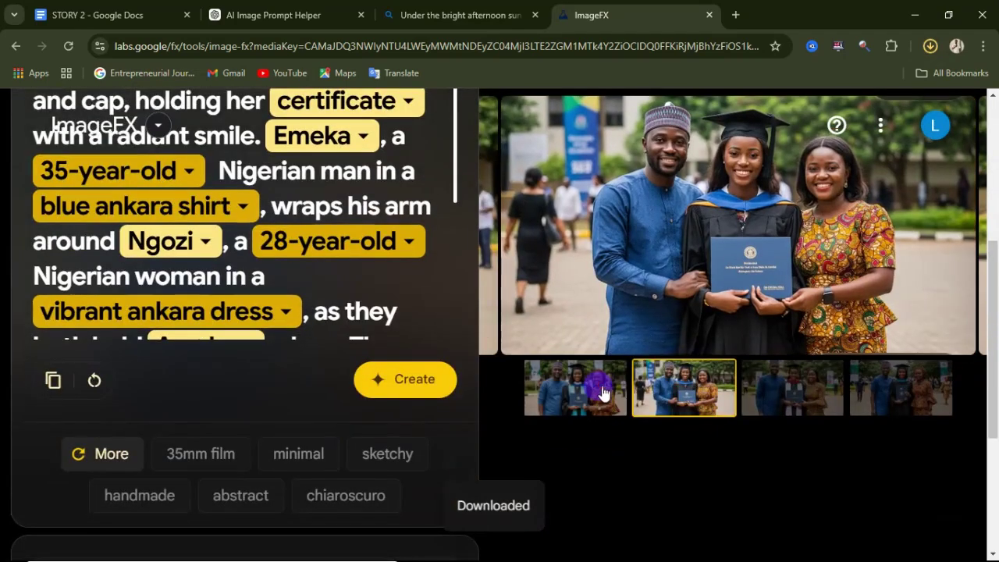
left_click_drag(754, 349, 862, 321)
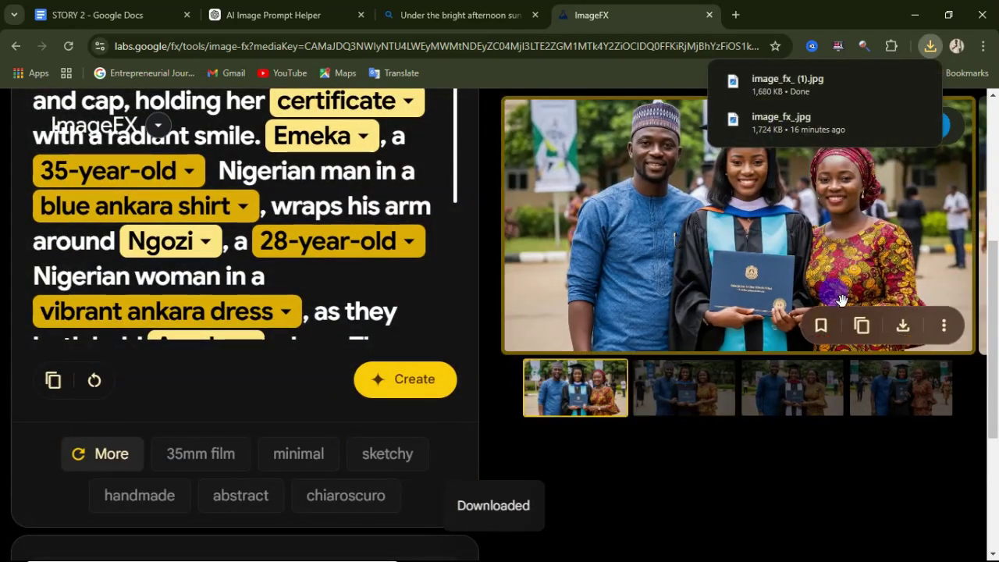
scroll(892, 343, "up", 1)
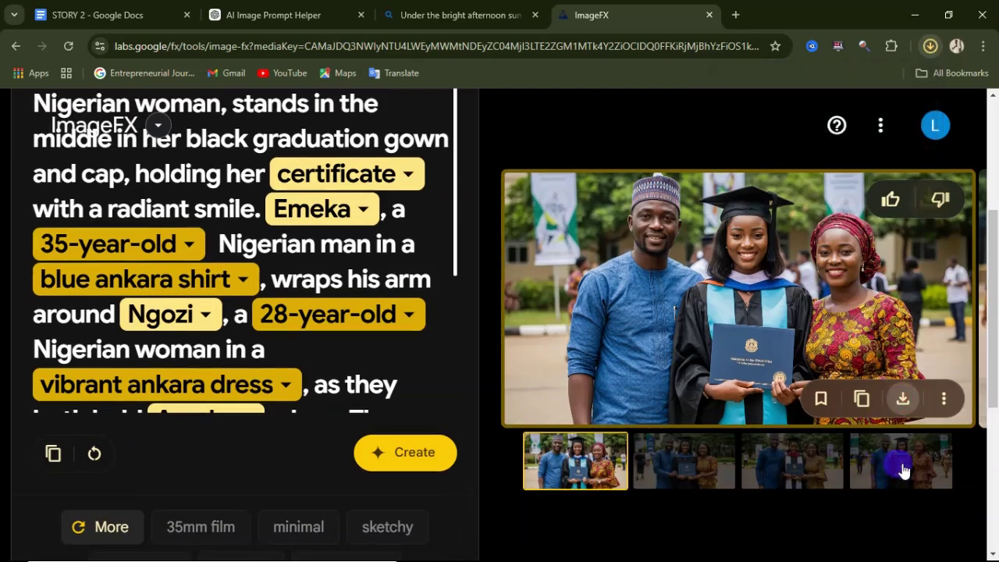
left_click_drag(872, 370, 909, 375)
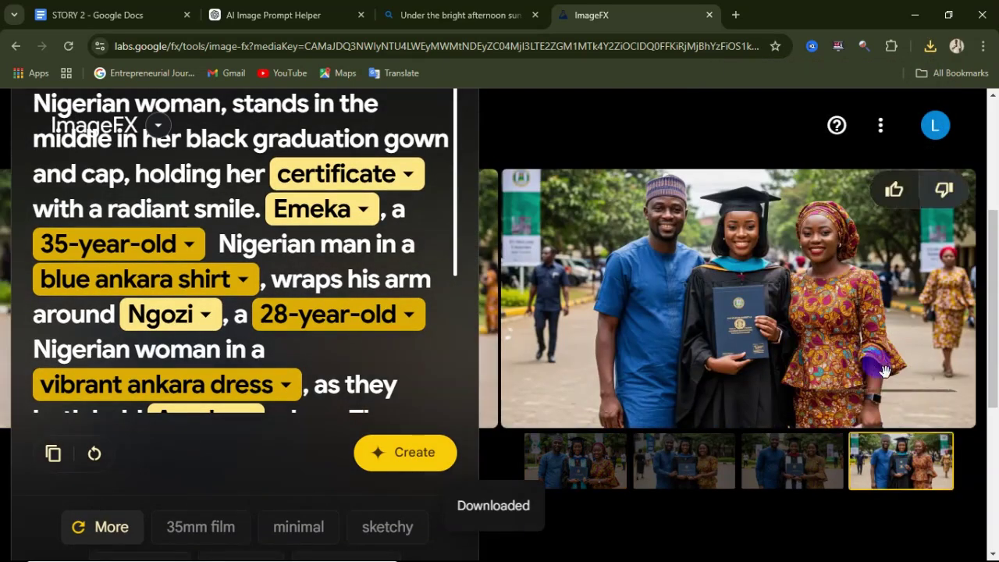
left_click(906, 401)
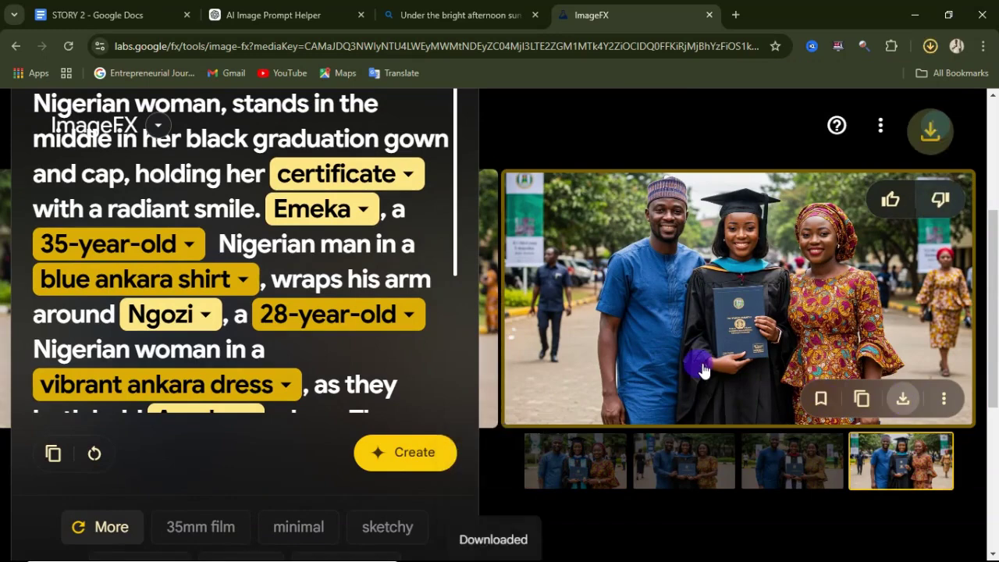
left_click(792, 462)
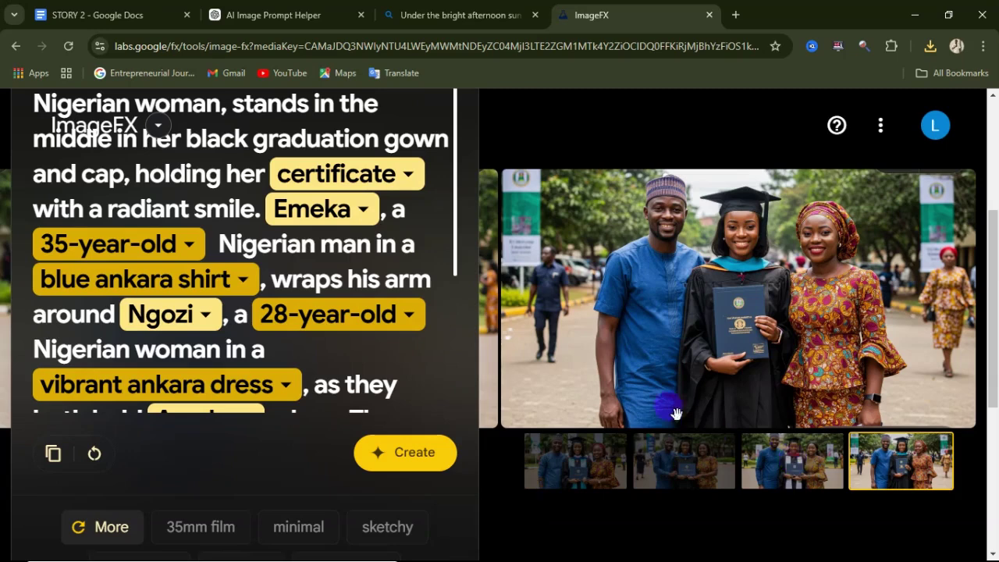
mouse_move(652, 405)
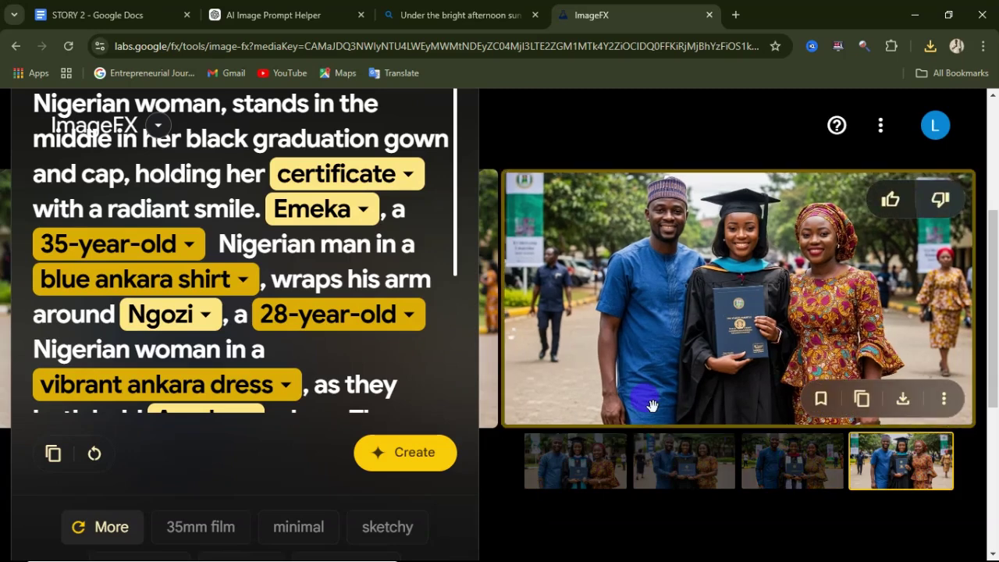